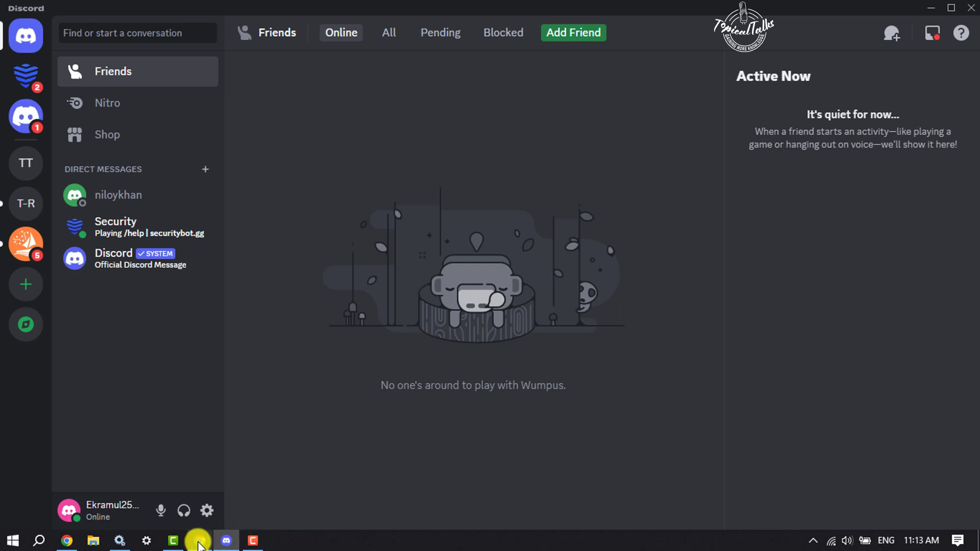
# Add Google Chrome under Registered Games in User Settings and enable its overlay.
pyautogui.moveTo(227, 541)
pyautogui.click(379, 428)
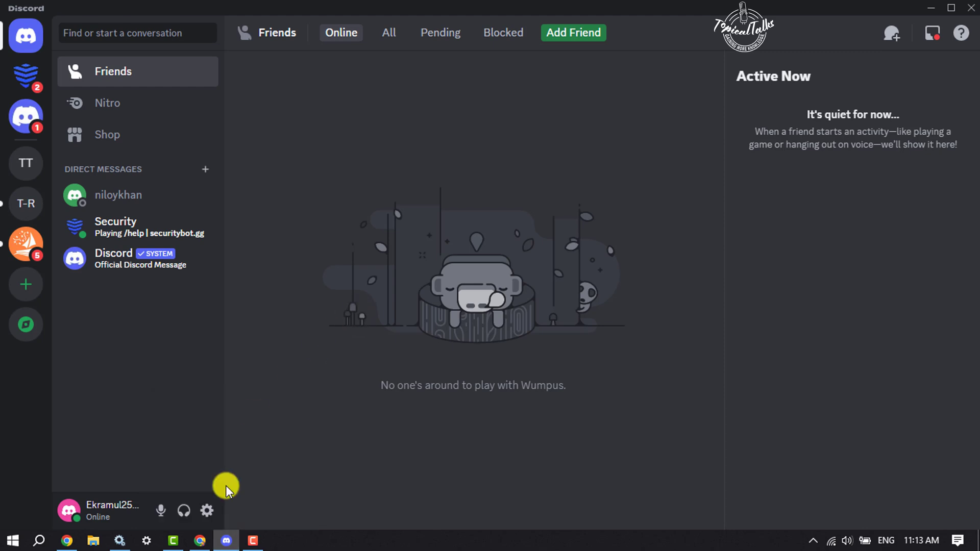
pyautogui.click(209, 513)
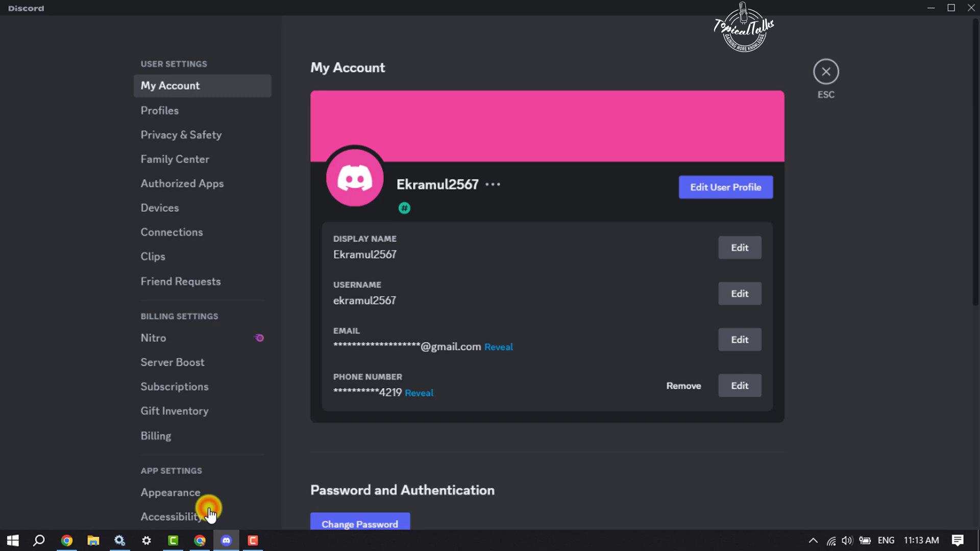
pyautogui.scroll(-2, 168, 250)
pyautogui.scroll(-4, 169, 248)
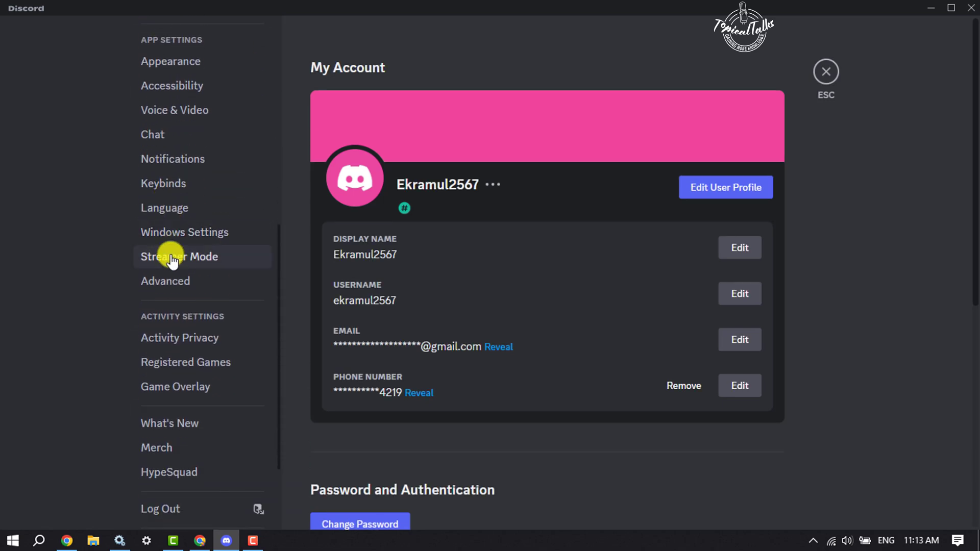
pyautogui.click(185, 372)
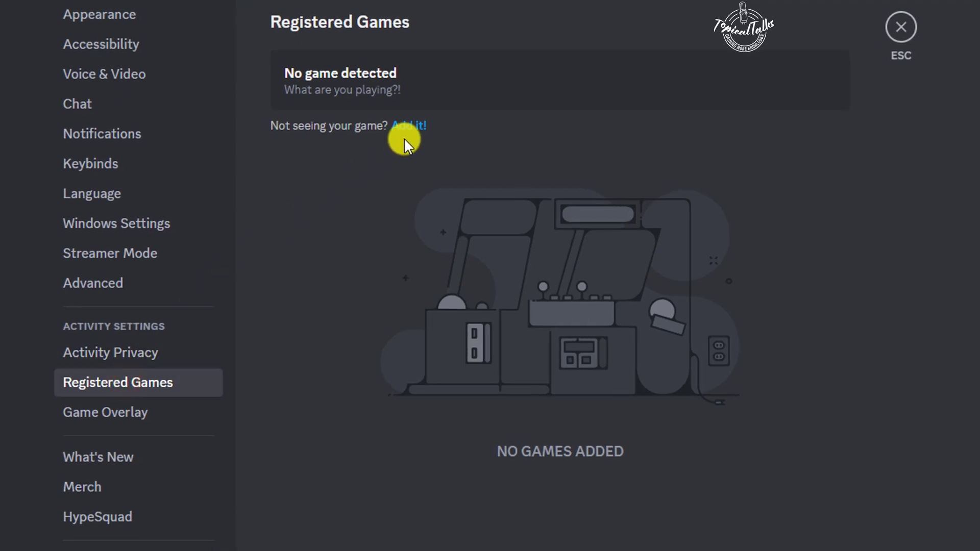
pyautogui.click(416, 127)
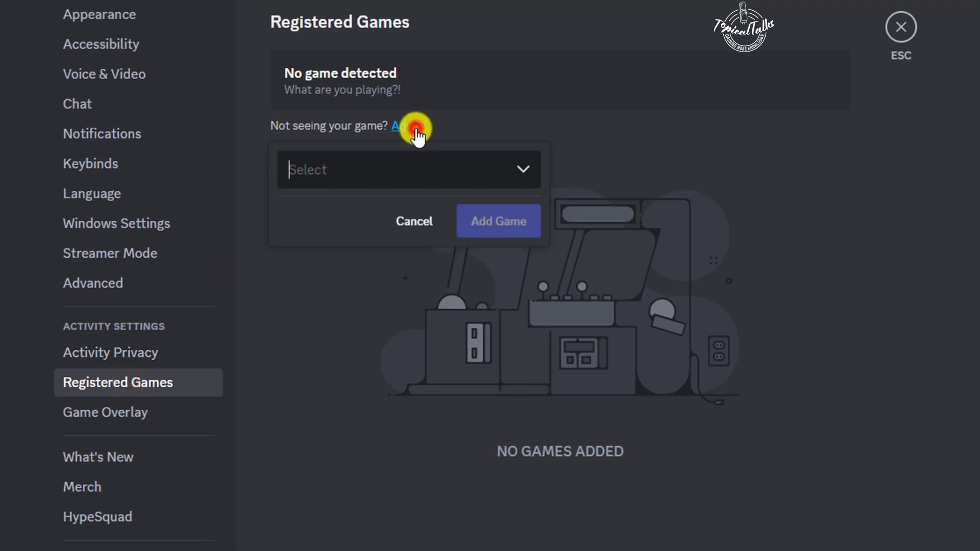
pyautogui.click(518, 188)
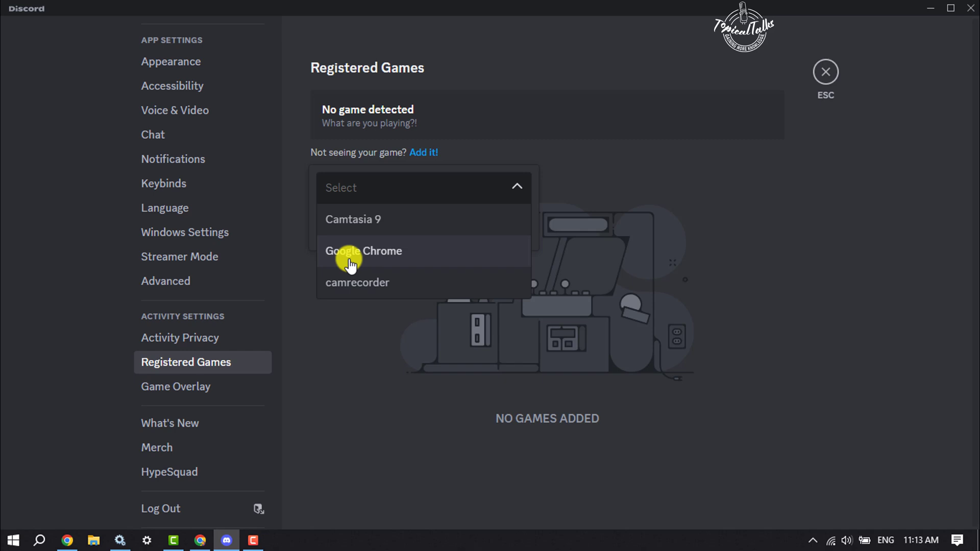
pyautogui.click(384, 257)
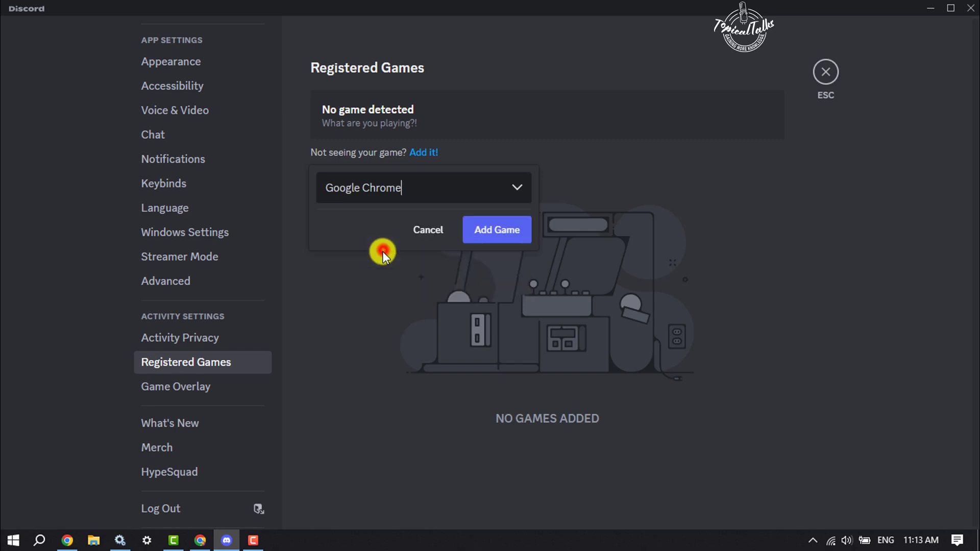
pyautogui.click(505, 235)
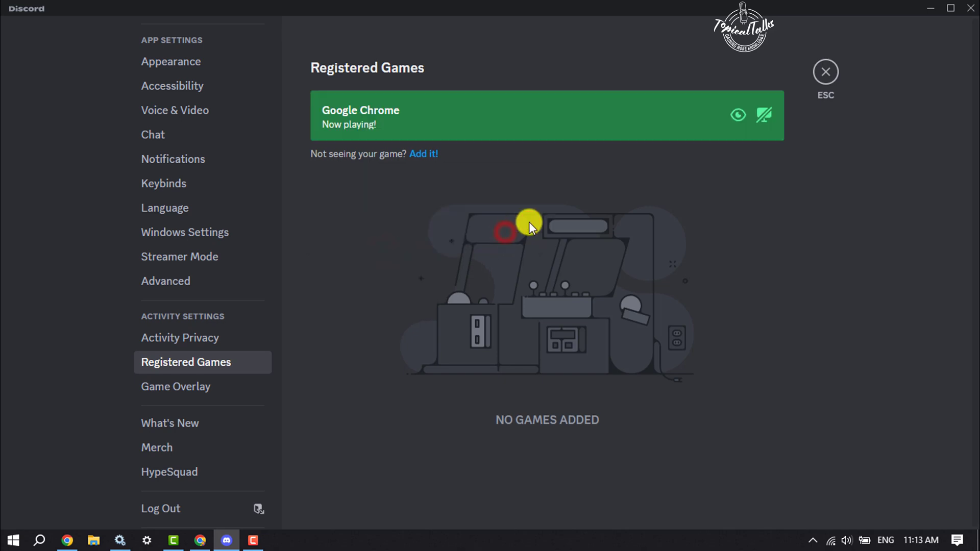
pyautogui.click(765, 116)
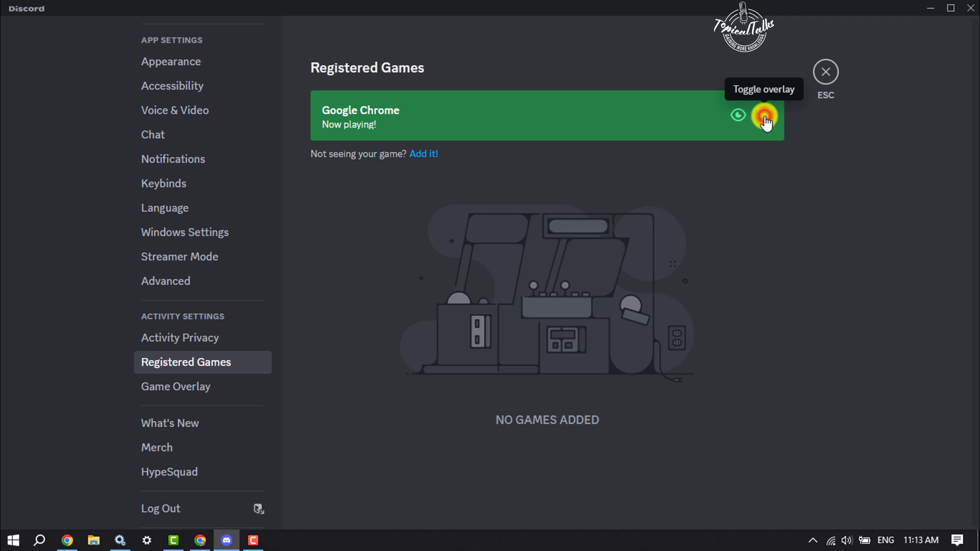
# Leave settings and go live with Google Chrome in Topical Talks' General voice channel.
pyautogui.click(826, 71)
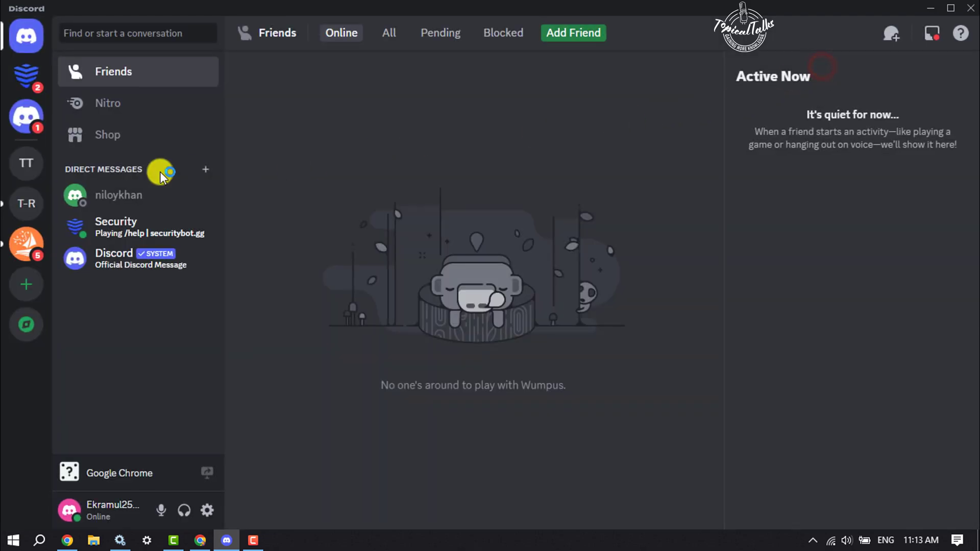
pyautogui.click(24, 159)
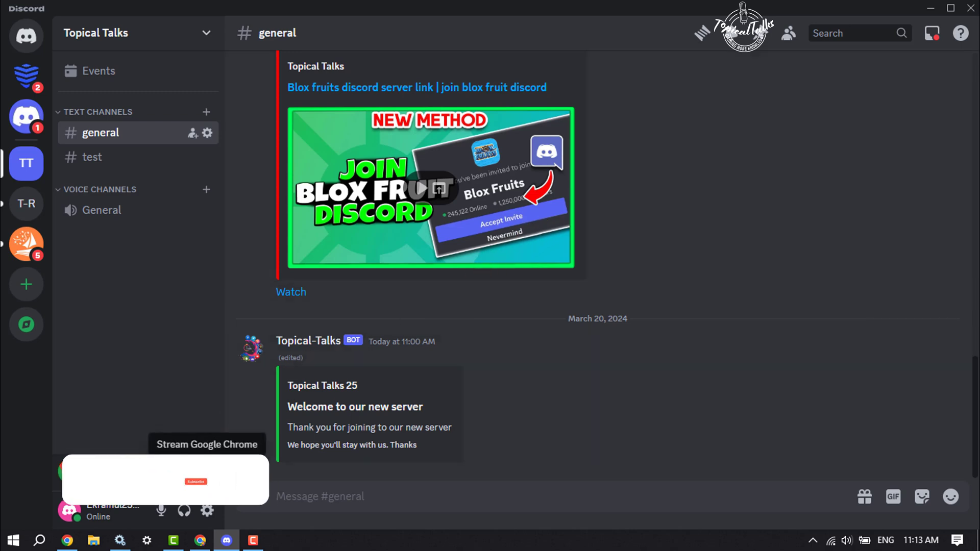
pyautogui.click(207, 470)
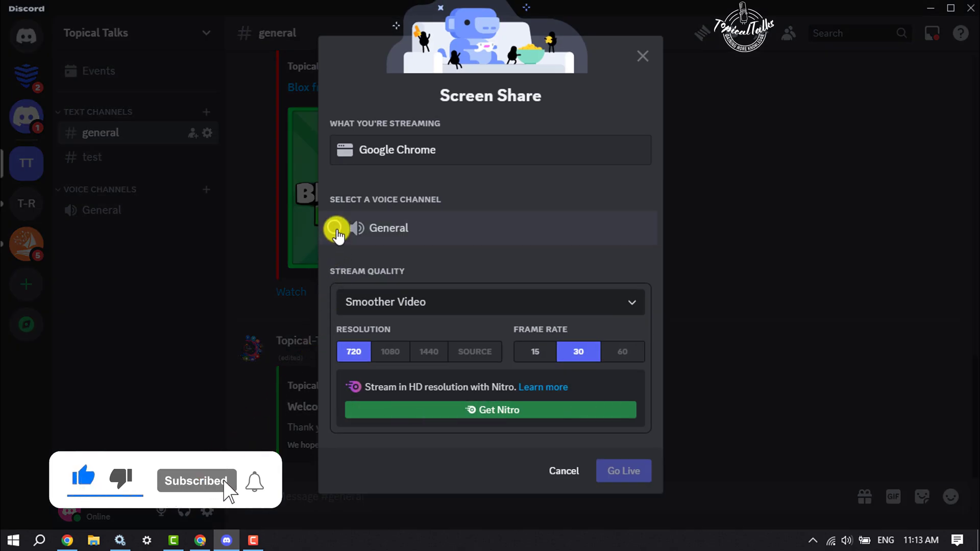
pyautogui.click(336, 228)
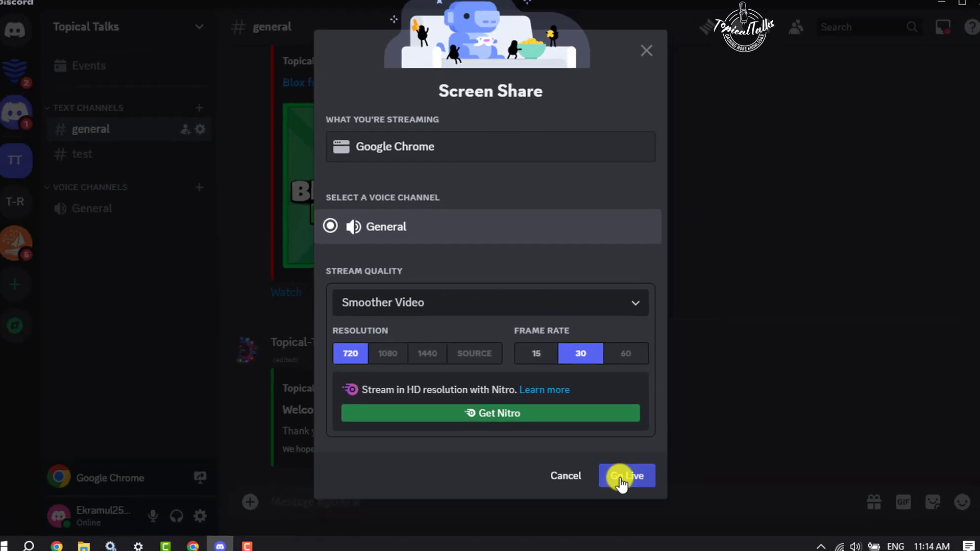
pyautogui.click(618, 475)
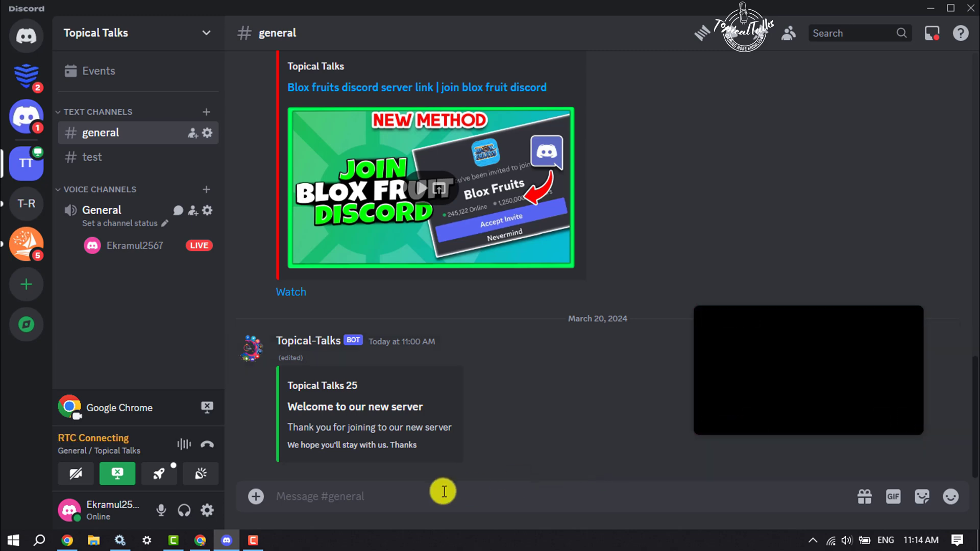
# Bring the Chrome Disney+ window forward, then return to Discord's stream preview.
pyautogui.click(193, 540)
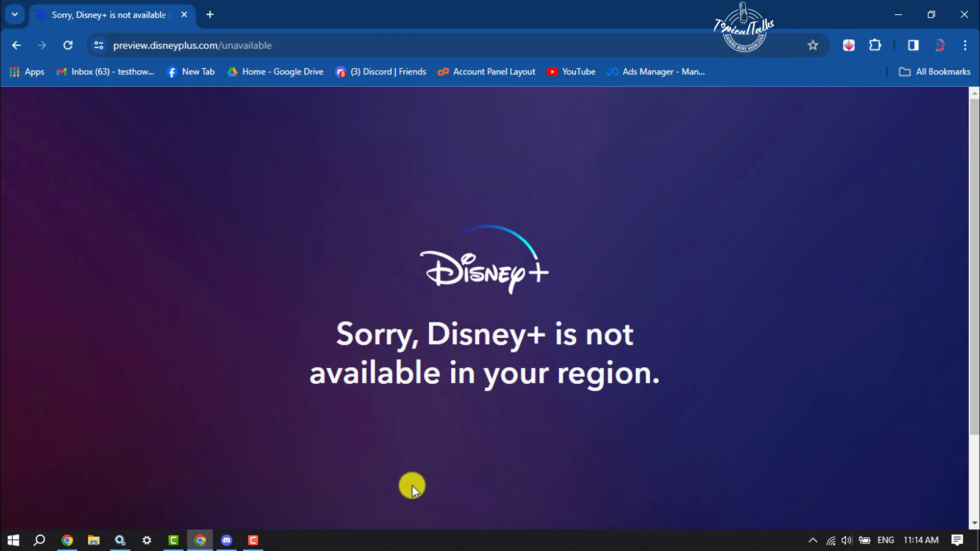
pyautogui.click(228, 541)
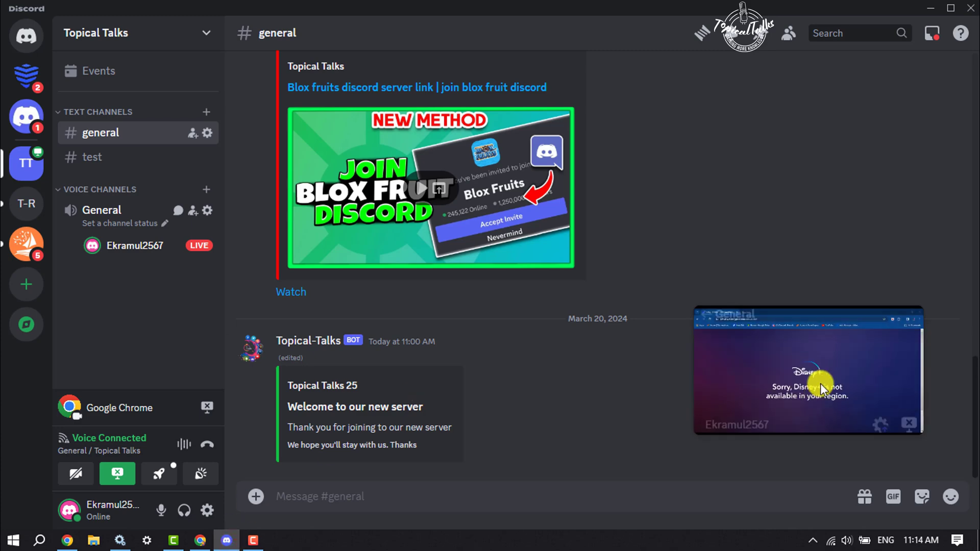